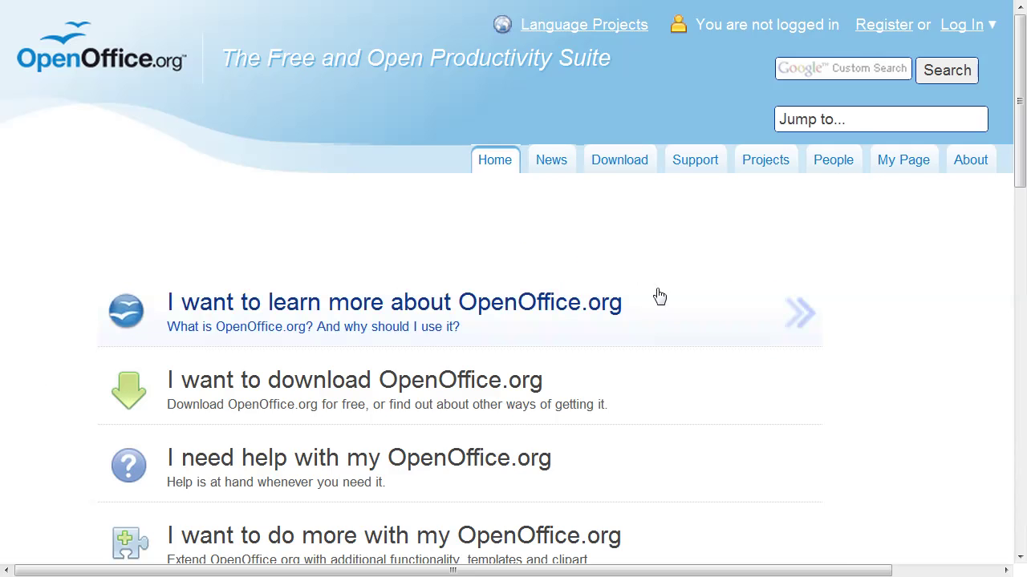
Open the Why OpenOffice.org introduction page and autoscroll through it and back to the tabs
{"action": "left_click", "coordinate": [528, 331]}
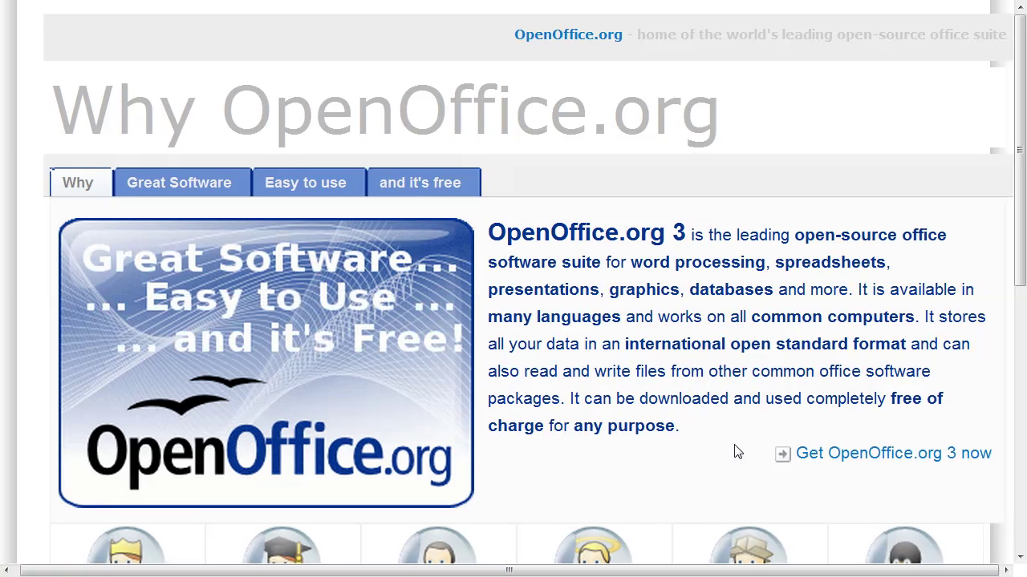
{"action": "middle_click", "coordinate": [989, 403]}
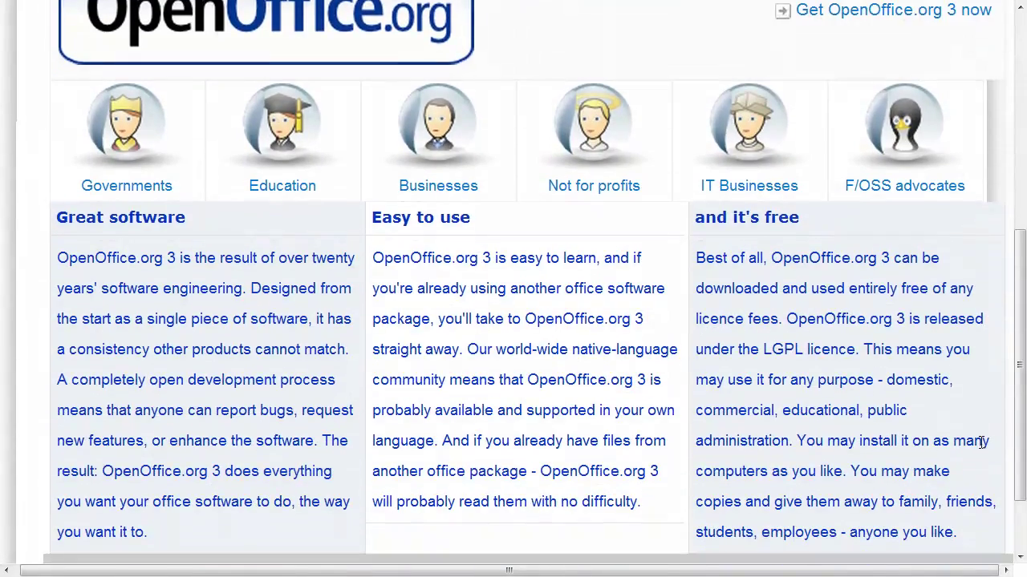
{"action": "left_click", "coordinate": [979, 441]}
{"action": "middle_click", "coordinate": [272, 276]}
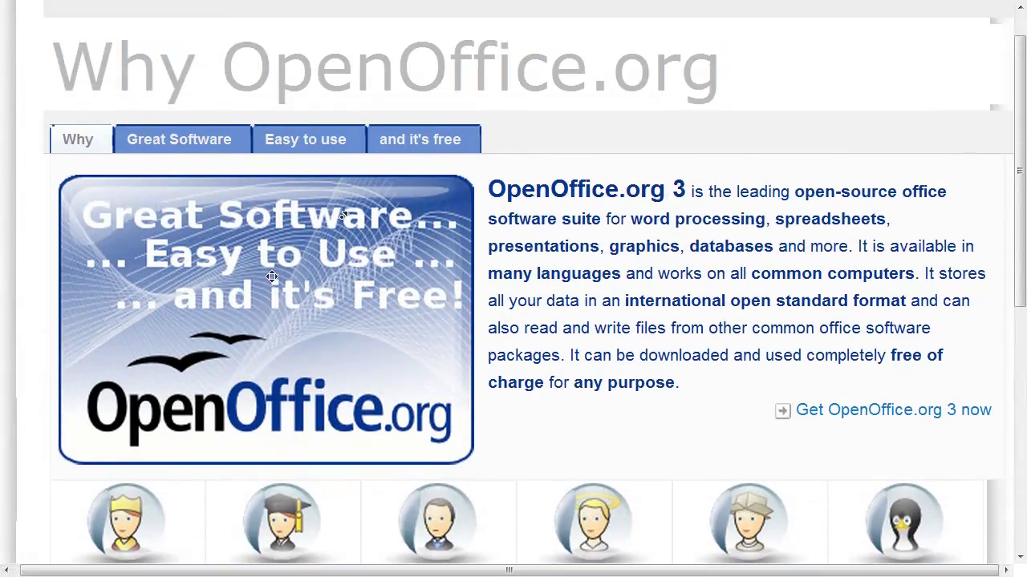
{"action": "middle_click", "coordinate": [231, 125]}
Browse the Great Software section's Writer, Calc, Impress, Draw and Base previews, then follow 'Get OpenOffice.org 3 now'
{"action": "left_click", "coordinate": [186, 76]}
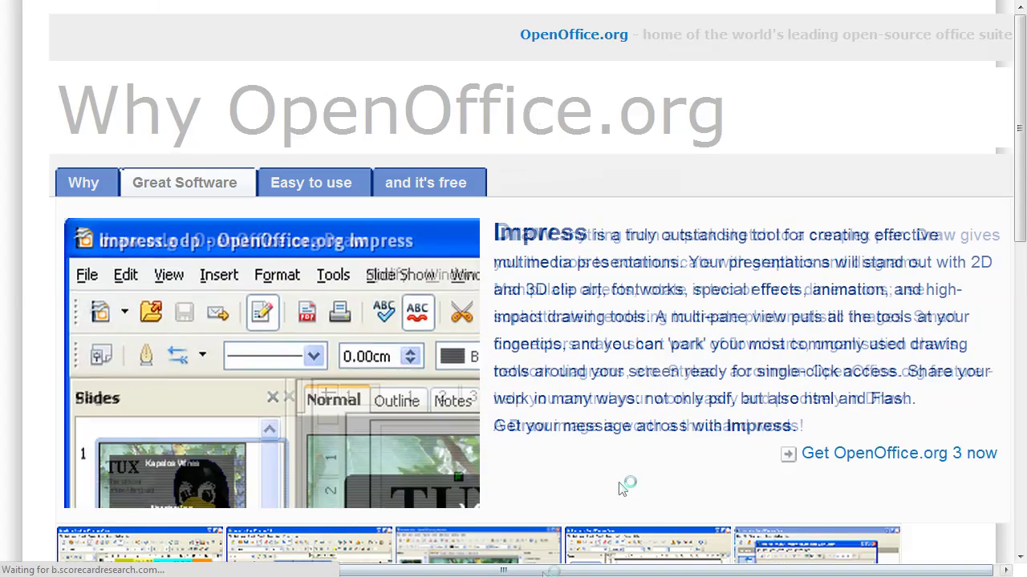
{"action": "middle_click", "coordinate": [717, 456]}
{"action": "scroll", "coordinate": [717, 456], "scroll_direction": "down", "scroll_amount": 5}
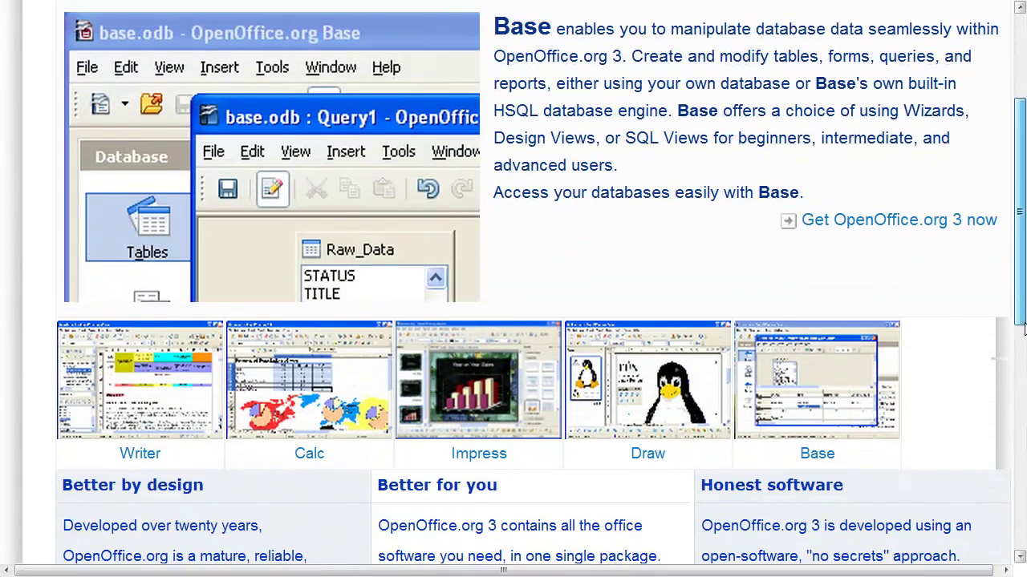
{"action": "scroll", "coordinate": [962, 337], "scroll_direction": "up", "scroll_amount": 1}
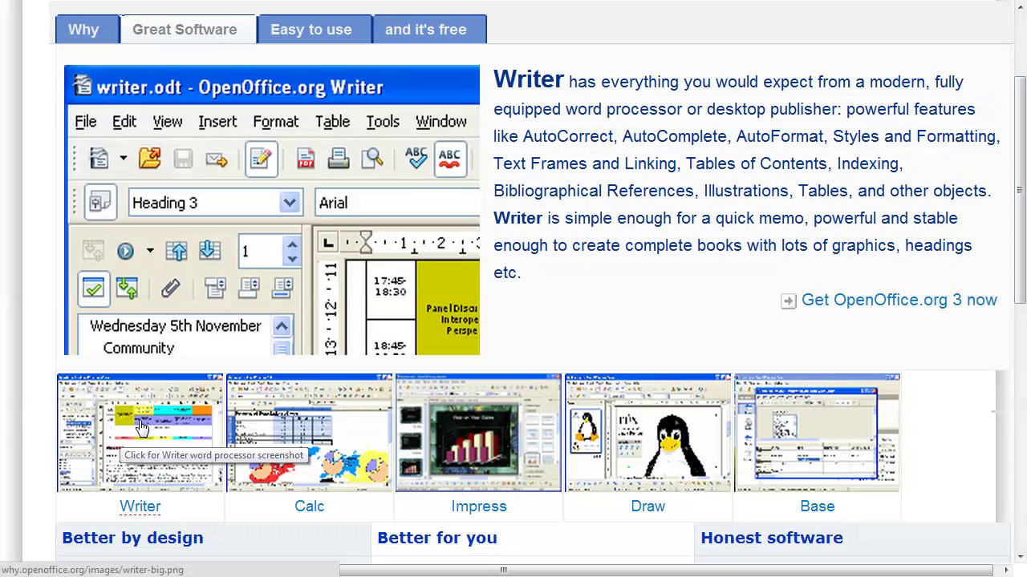
{"action": "mouse_move", "coordinate": [299, 427]}
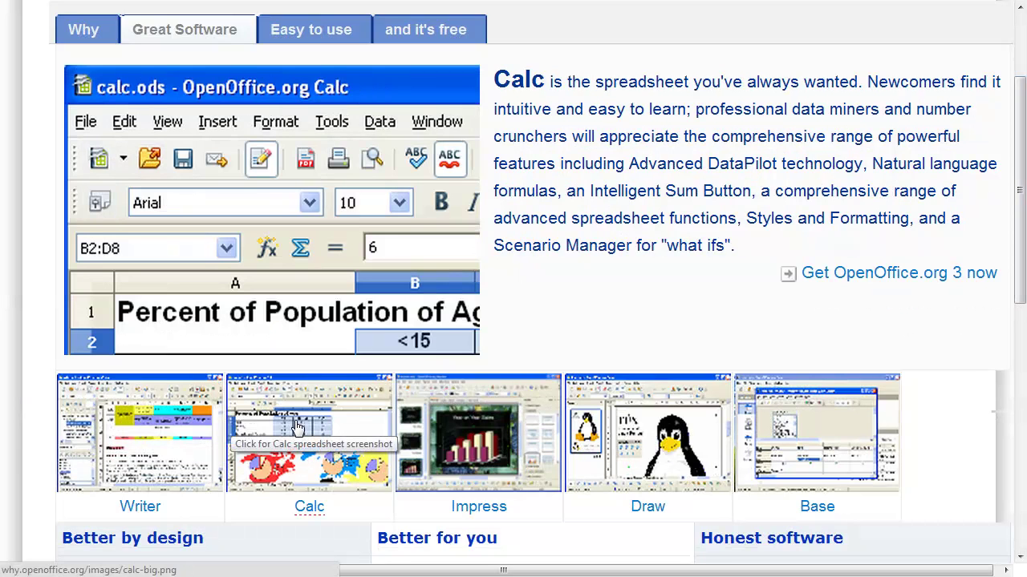
{"action": "mouse_move", "coordinate": [505, 437]}
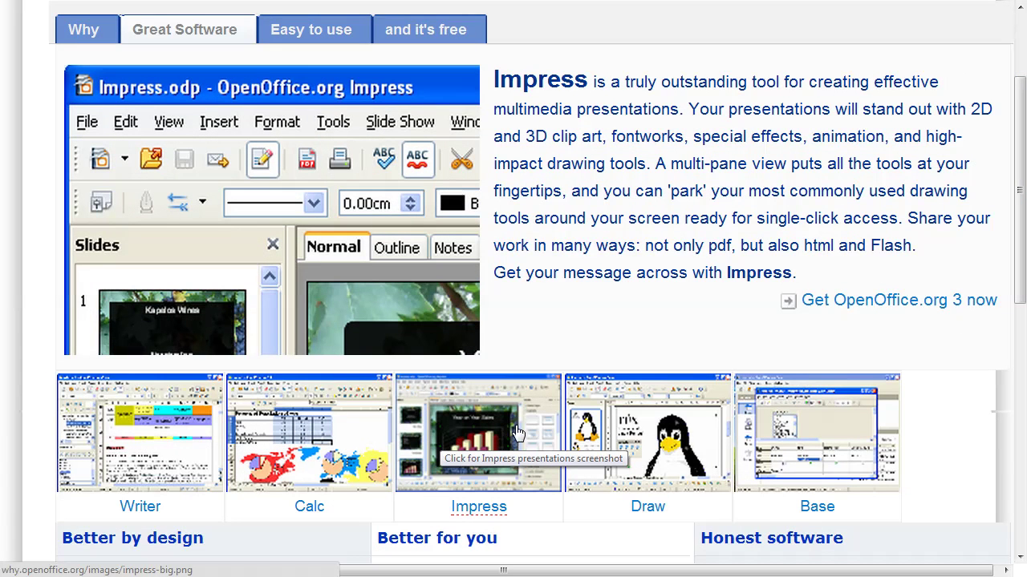
{"action": "mouse_move", "coordinate": [664, 449]}
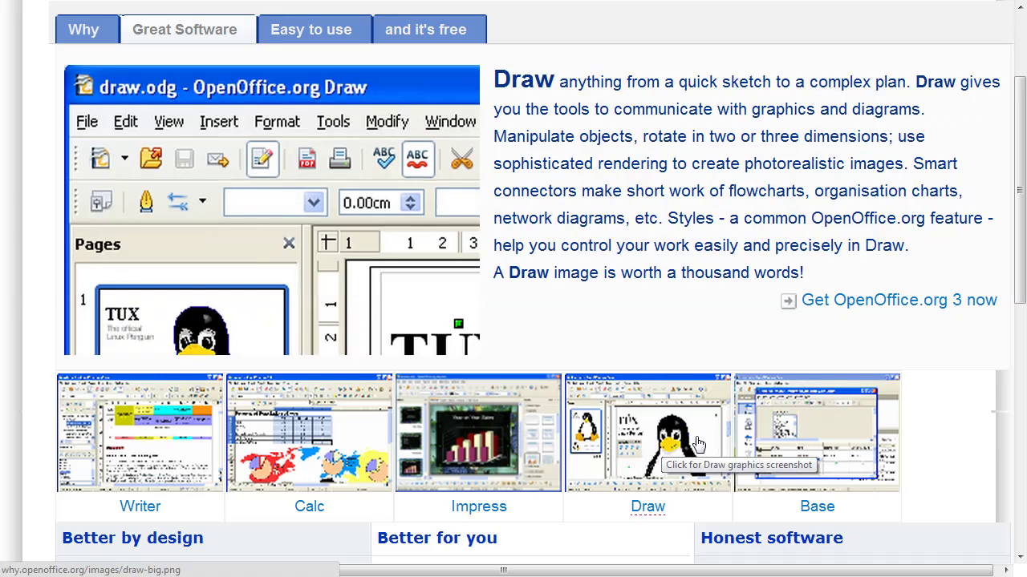
{"action": "mouse_move", "coordinate": [851, 433]}
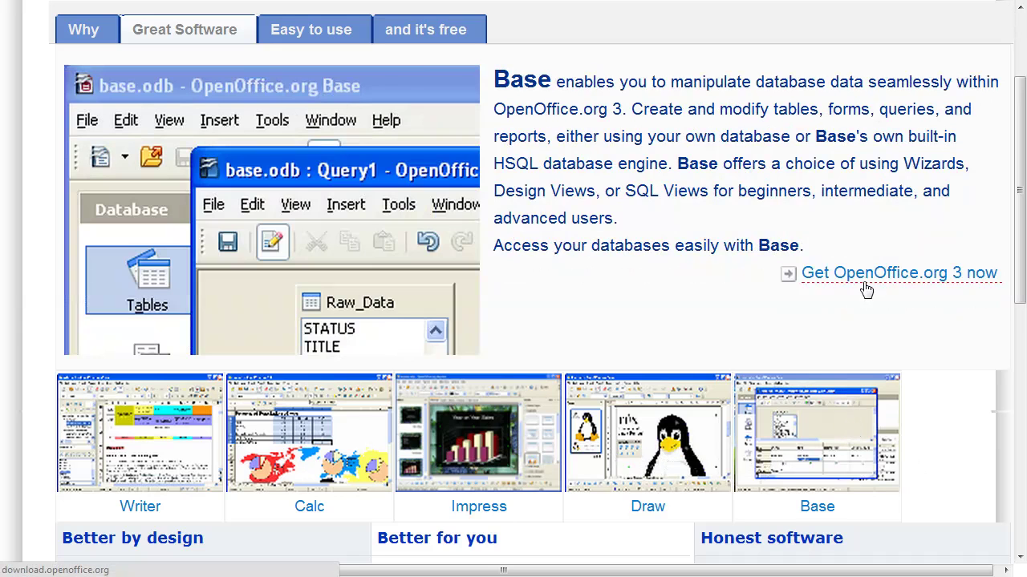
{"action": "left_click", "coordinate": [812, 274]}
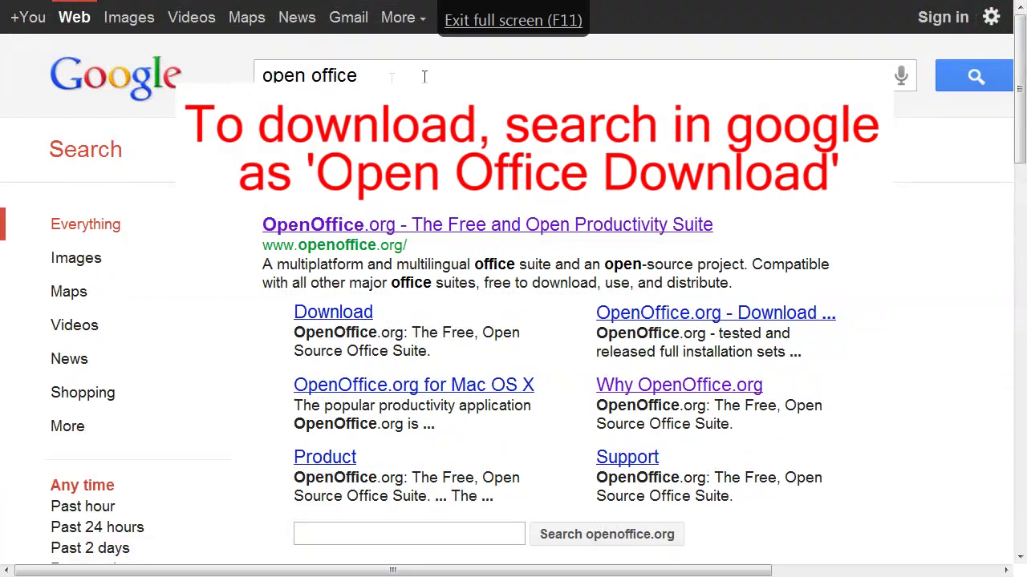
Download the OpenOffice.org 3.3.0 Windows installer from the official OpenOffice.org site
{"action": "left_click", "coordinate": [675, 225]}
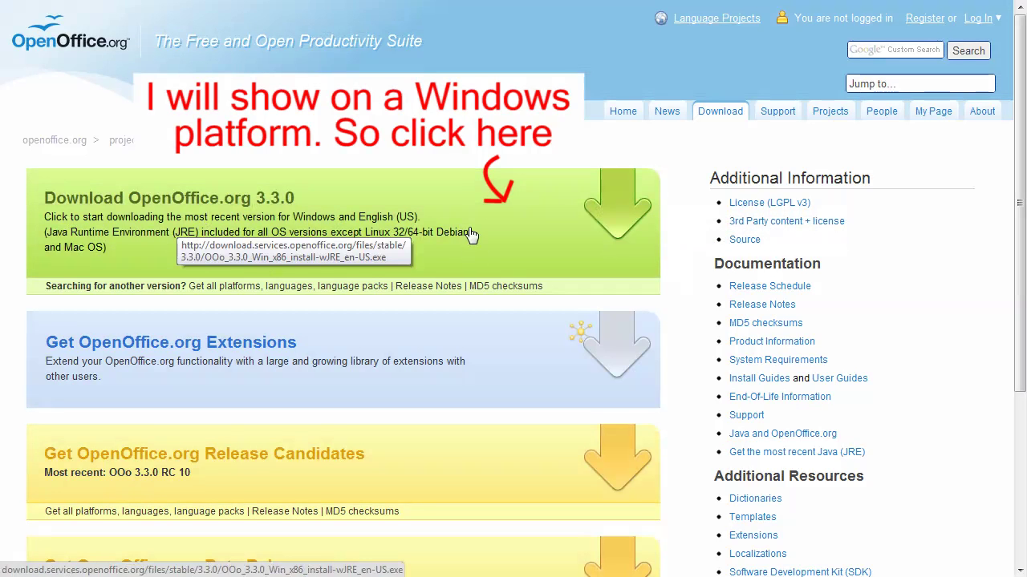
{"action": "left_click", "coordinate": [466, 244]}
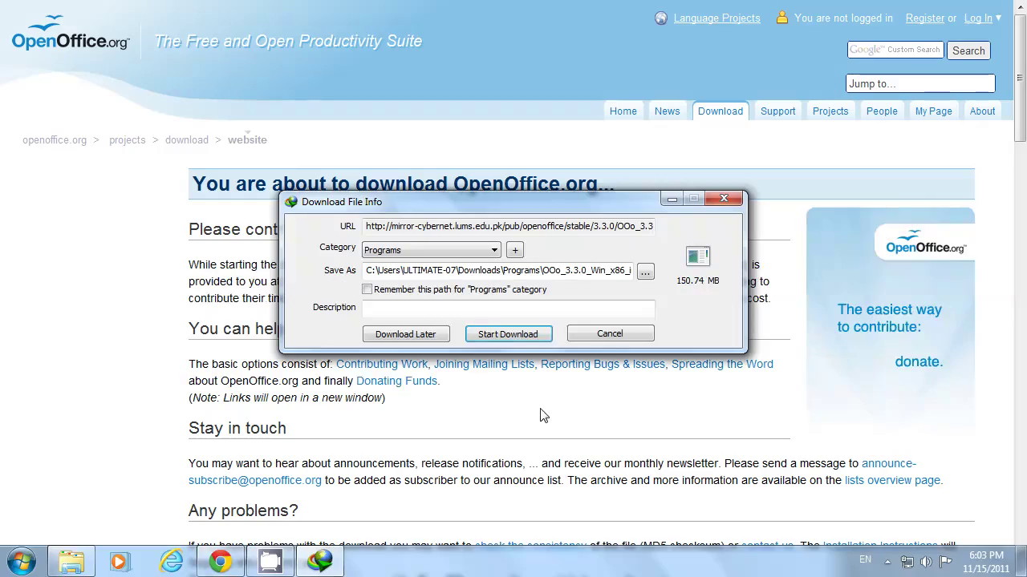
{"action": "left_click", "coordinate": [517, 336]}
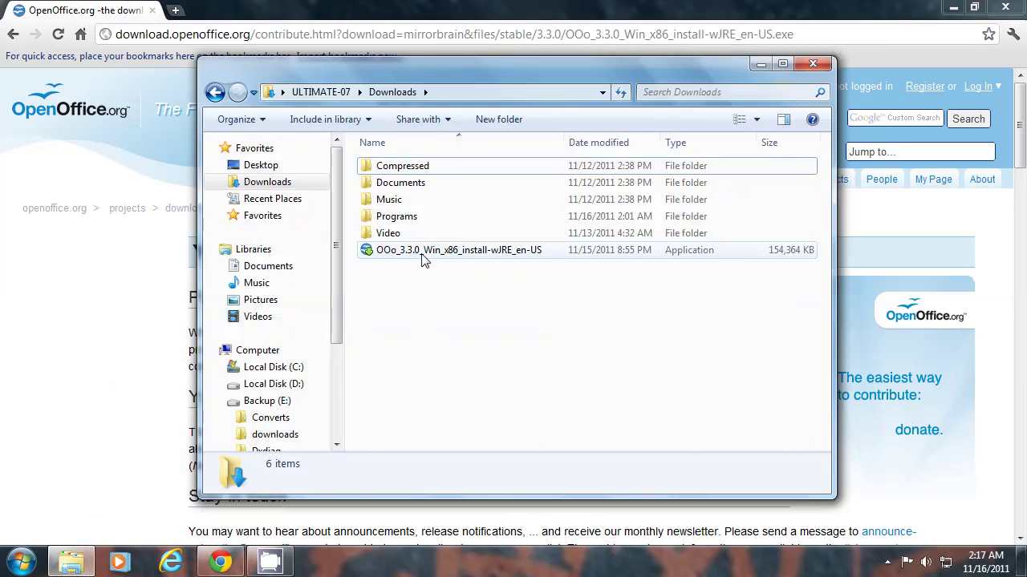
Run the downloaded installer and unpack its files into C:\OOo 3.3
{"action": "double_click", "coordinate": [423, 251]}
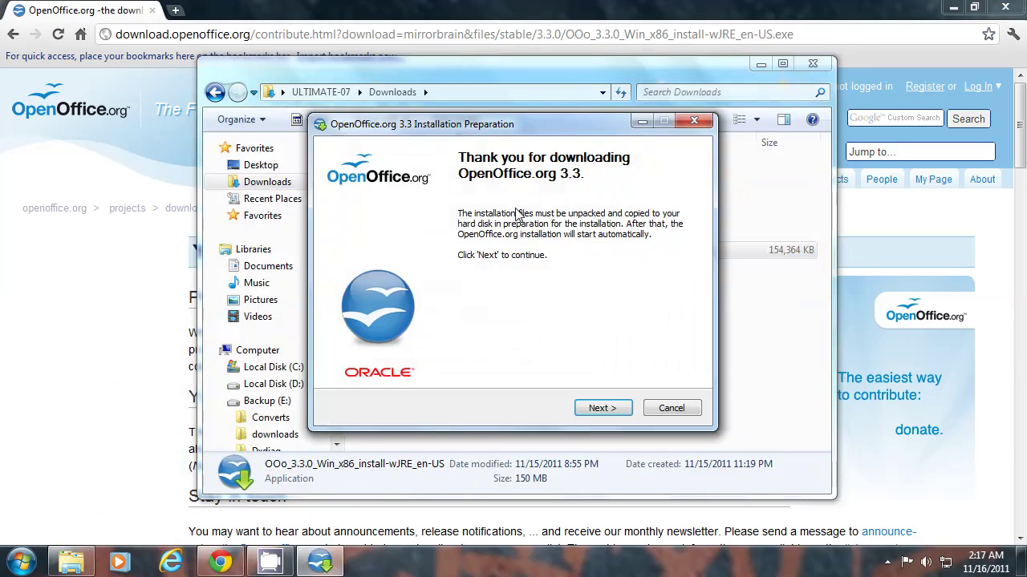
{"action": "left_click", "coordinate": [603, 408]}
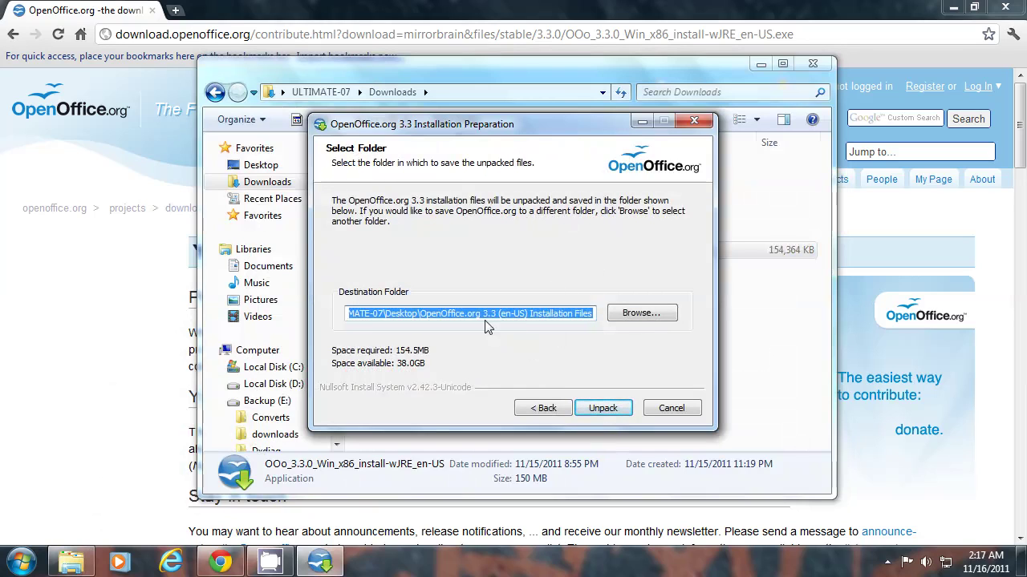
{"action": "left_click", "coordinate": [359, 314]}
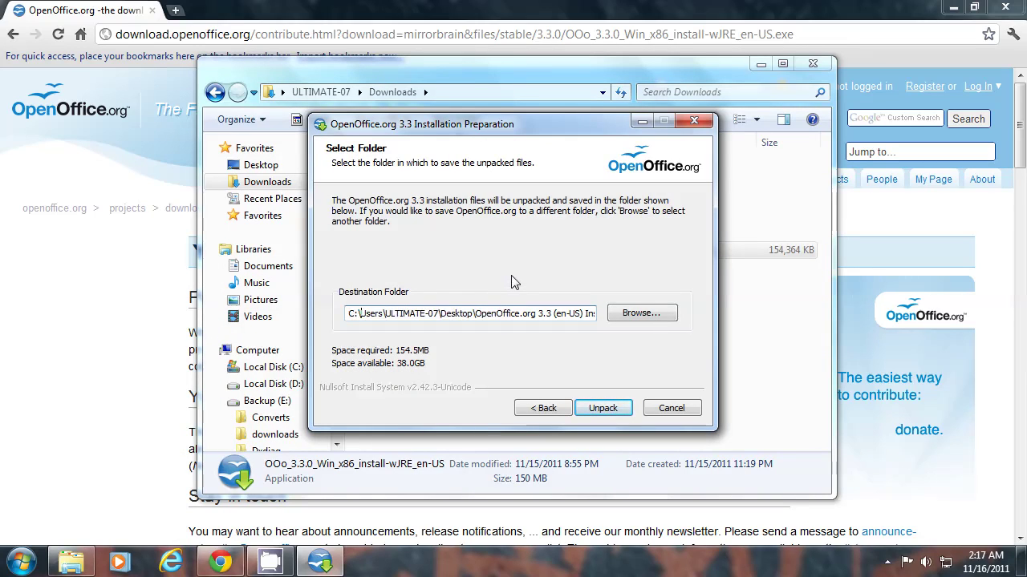
{"action": "key", "text": "ctrl+a"}
{"action": "type", "text": "C:\\OOo 3.3"}
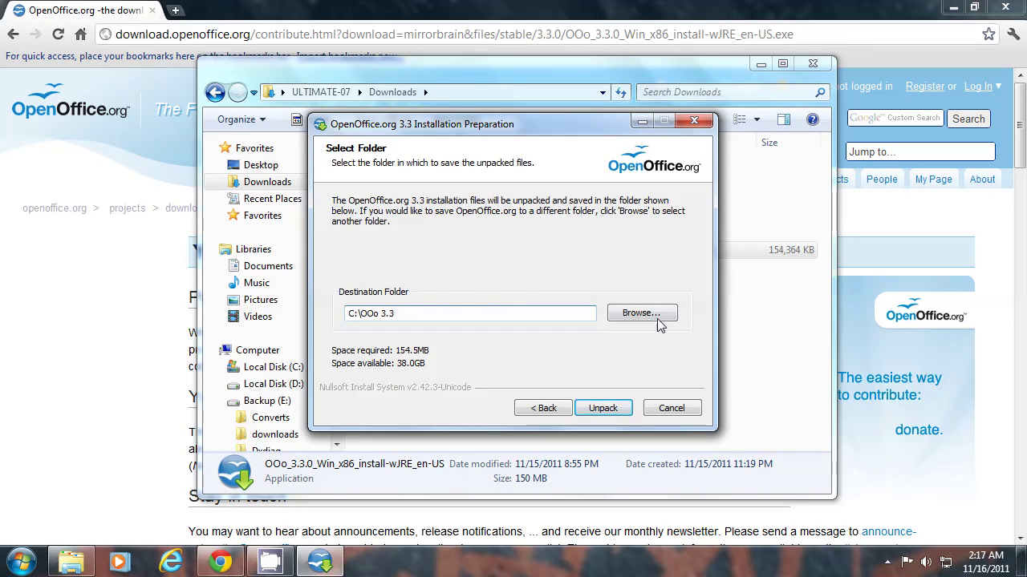
{"action": "left_click", "coordinate": [602, 408]}
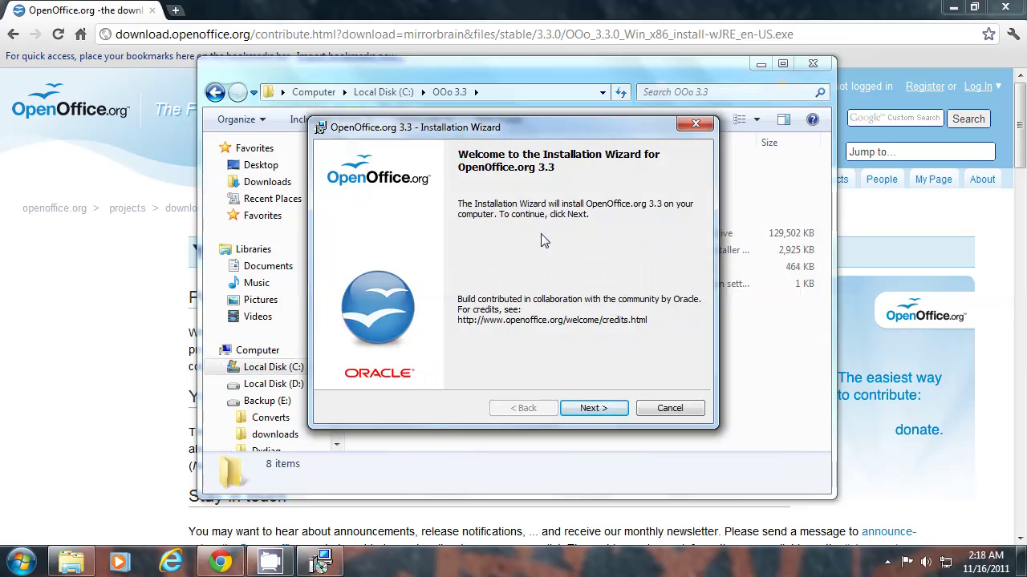
Get past the welcome page, enter the user name, and choose a Custom setup
{"action": "left_click", "coordinate": [593, 408]}
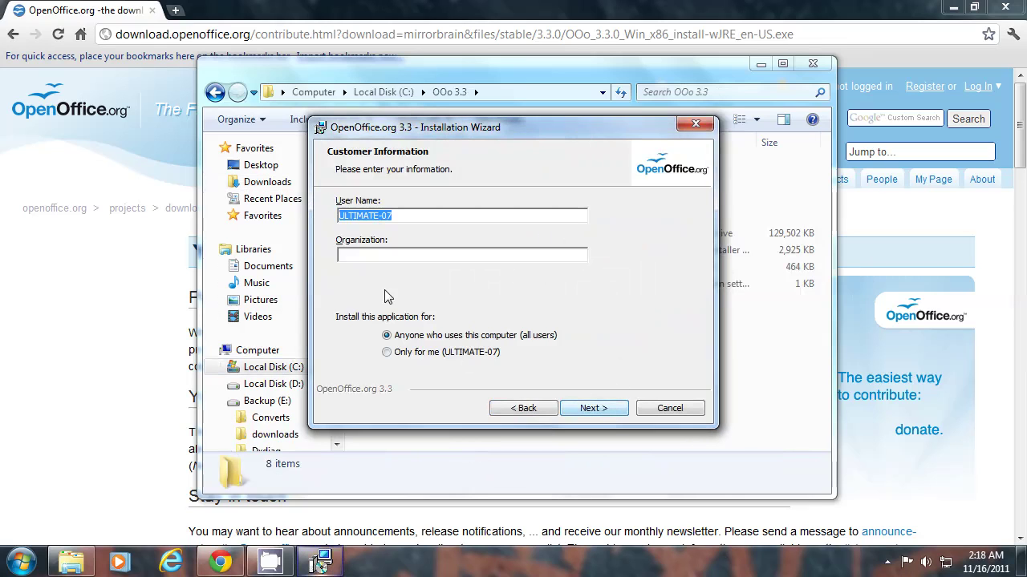
{"action": "type", "text": "Frank"}
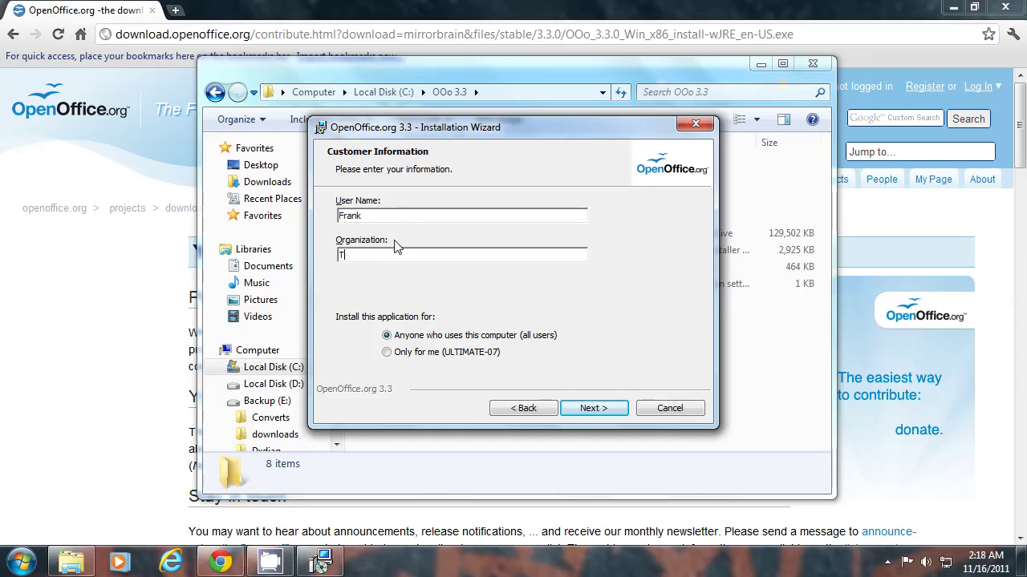
{"action": "left_click", "coordinate": [587, 407]}
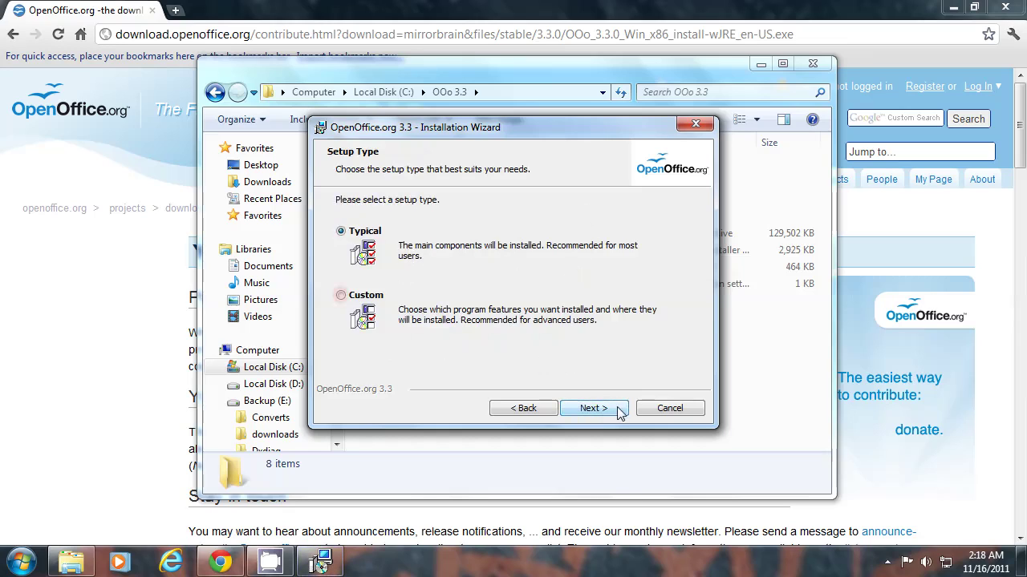
{"action": "left_click", "coordinate": [340, 296]}
{"action": "left_click", "coordinate": [590, 409]}
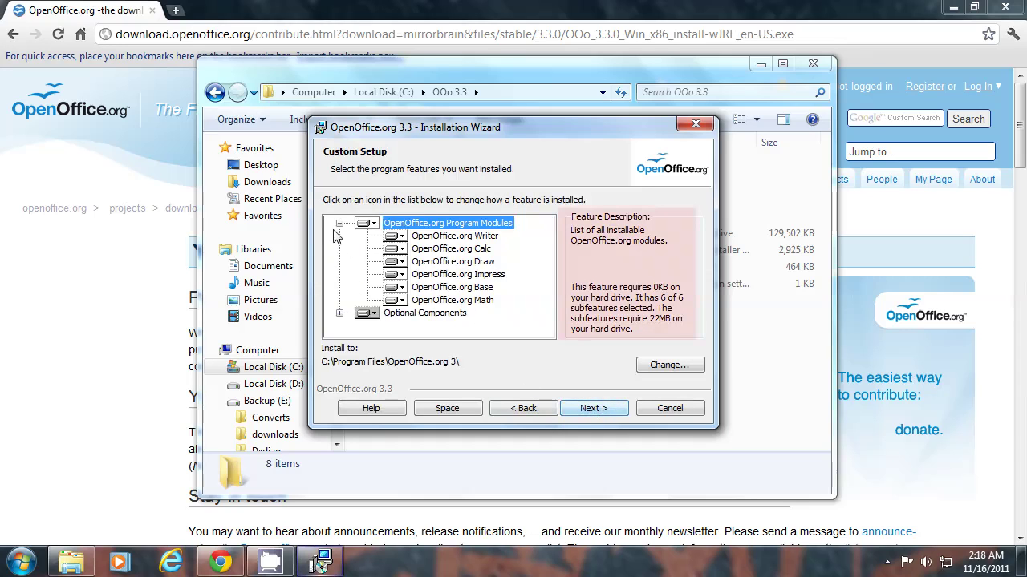
Review the Writer, Calc, Draw, Math and Optional Components descriptions in Custom Setup
{"action": "left_click", "coordinate": [470, 238]}
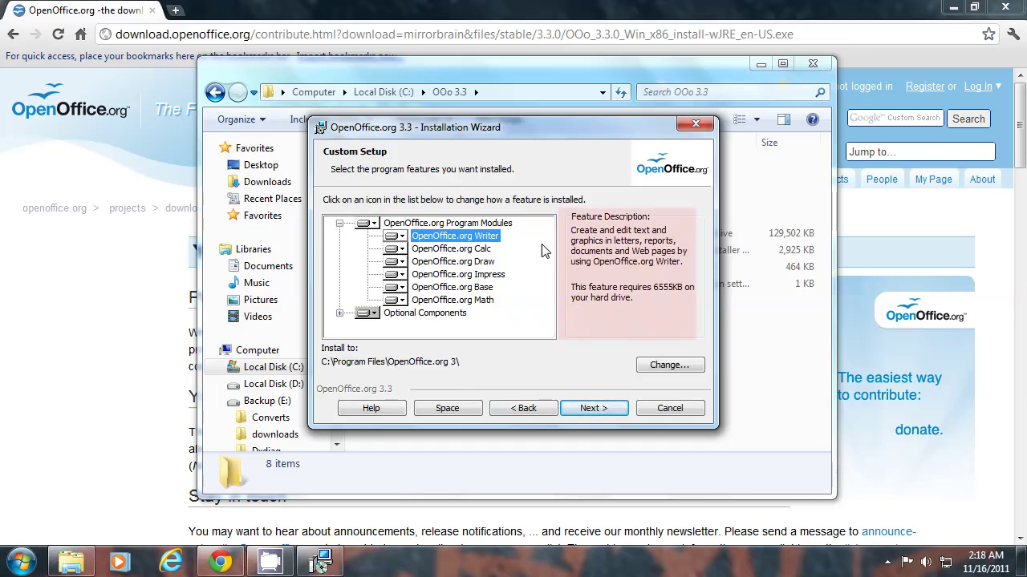
{"action": "left_click", "coordinate": [446, 250]}
{"action": "left_click", "coordinate": [470, 265]}
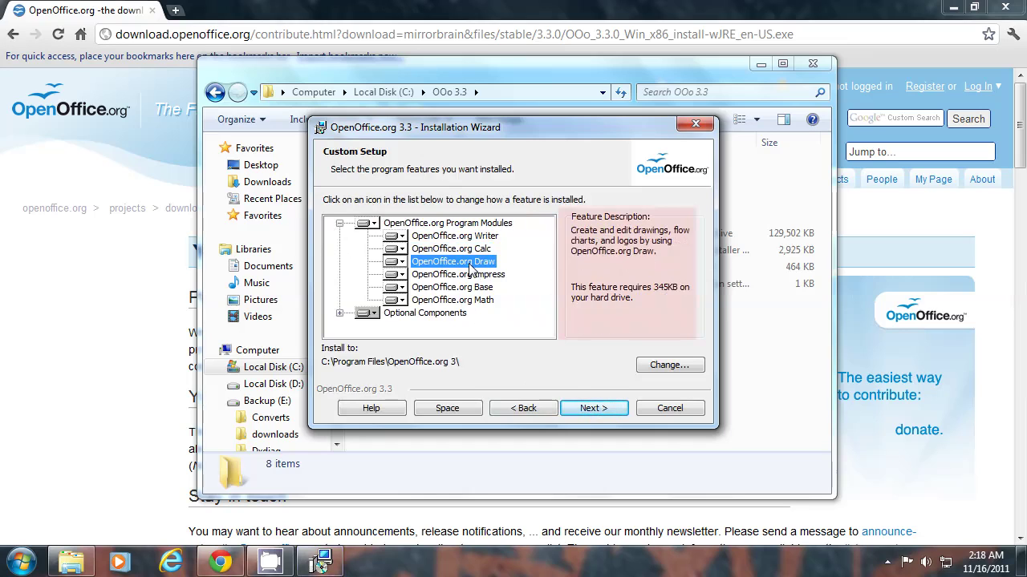
{"action": "left_click", "coordinate": [482, 300]}
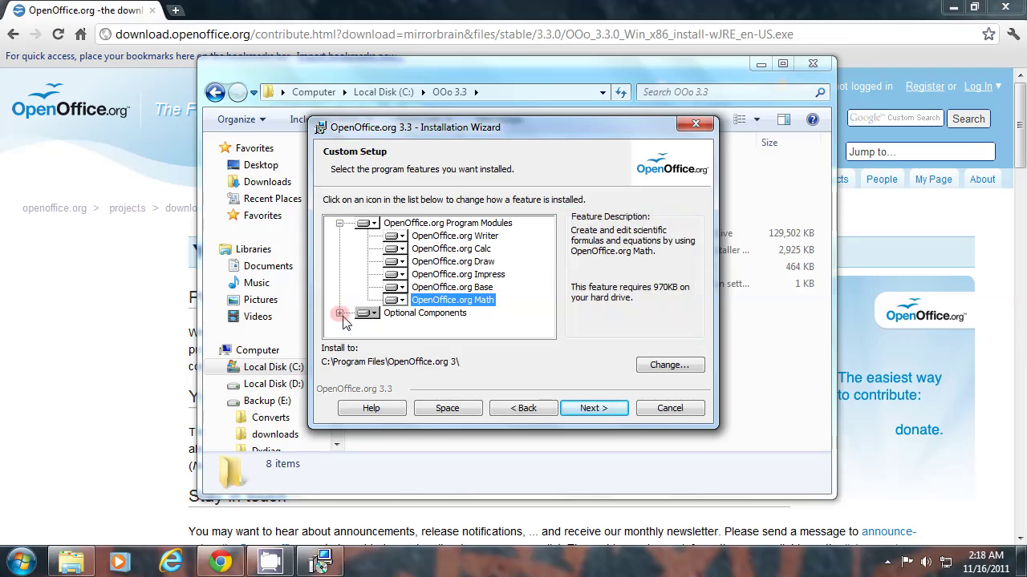
{"action": "left_click", "coordinate": [340, 313]}
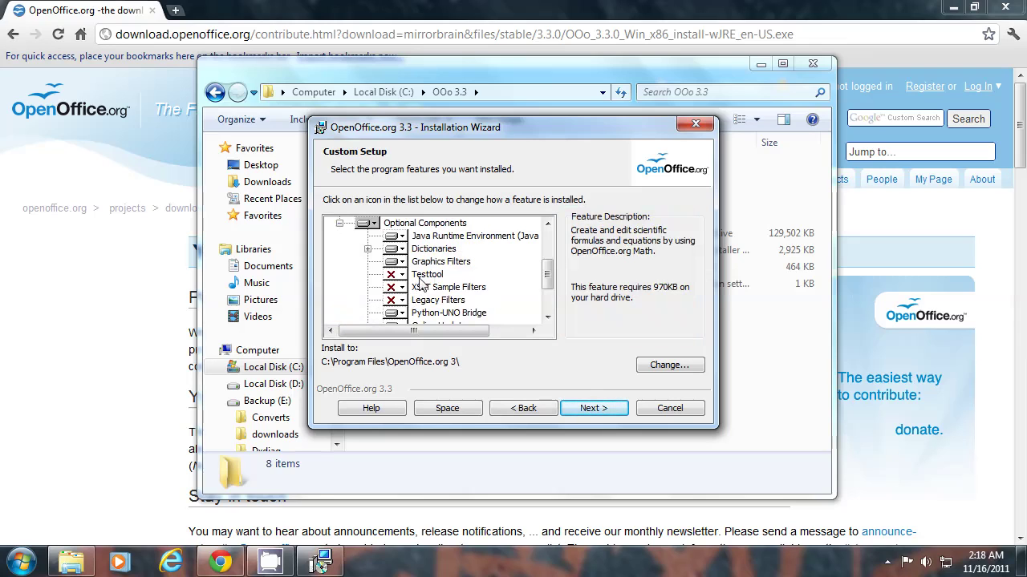
{"action": "left_click", "coordinate": [417, 273]}
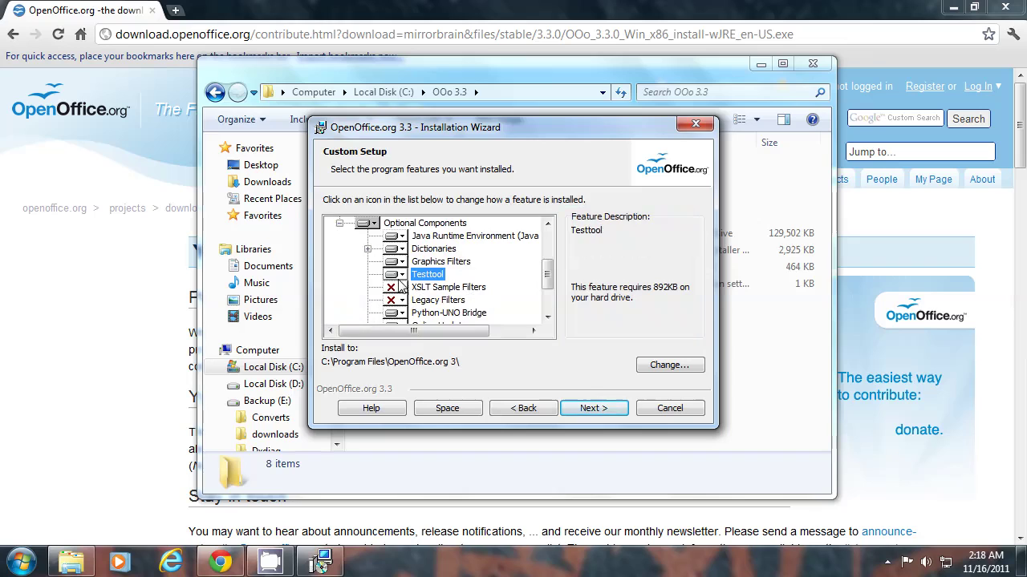
{"action": "left_click", "coordinate": [340, 223]}
Exclude Base from installation, then set it back to install on the hard drive
{"action": "left_click", "coordinate": [401, 287]}
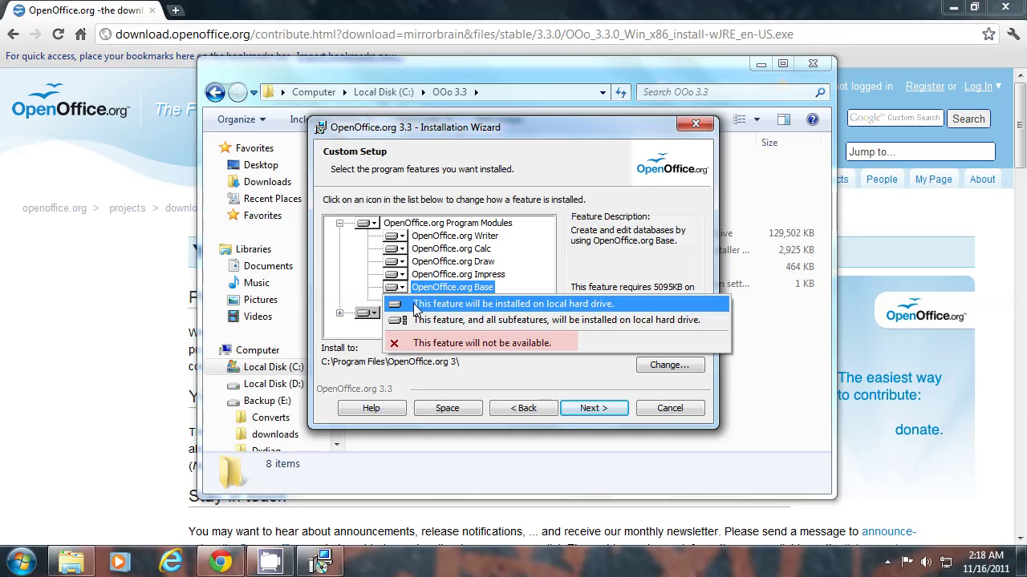
{"action": "left_click", "coordinate": [425, 344]}
{"action": "left_click", "coordinate": [401, 288]}
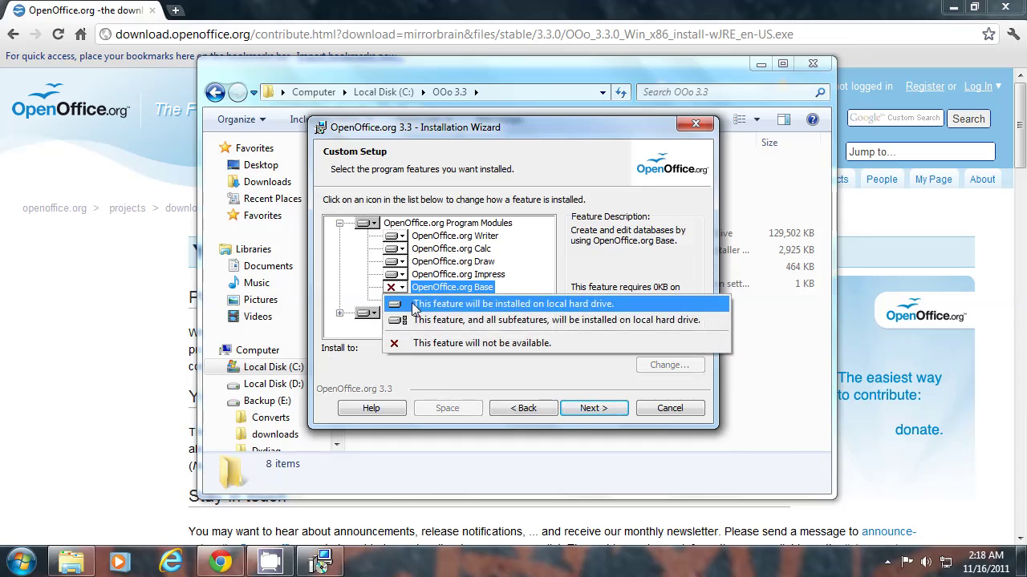
{"action": "left_click", "coordinate": [406, 297]}
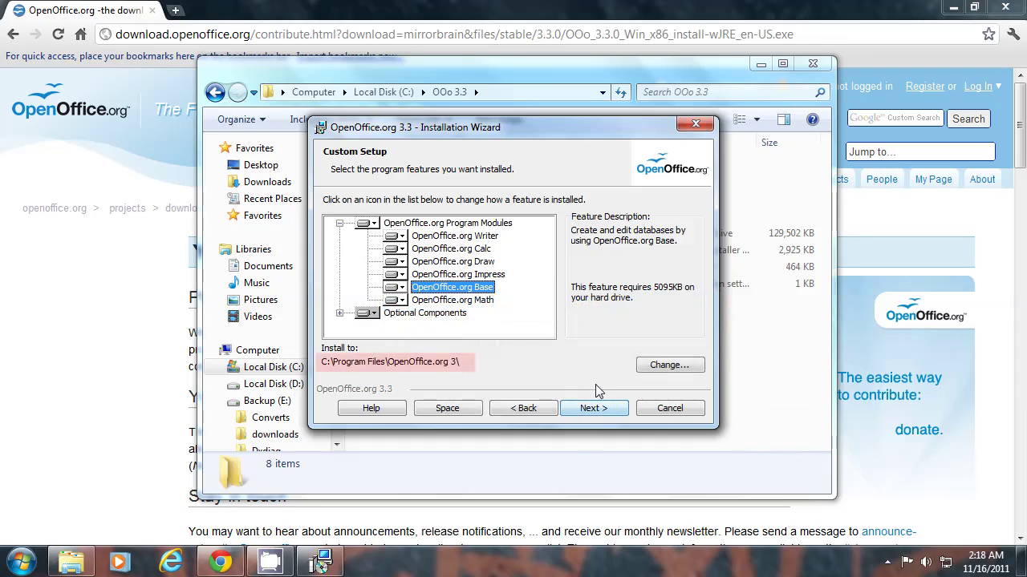
{"action": "key", "text": "Down"}
{"action": "key", "text": "Down"}
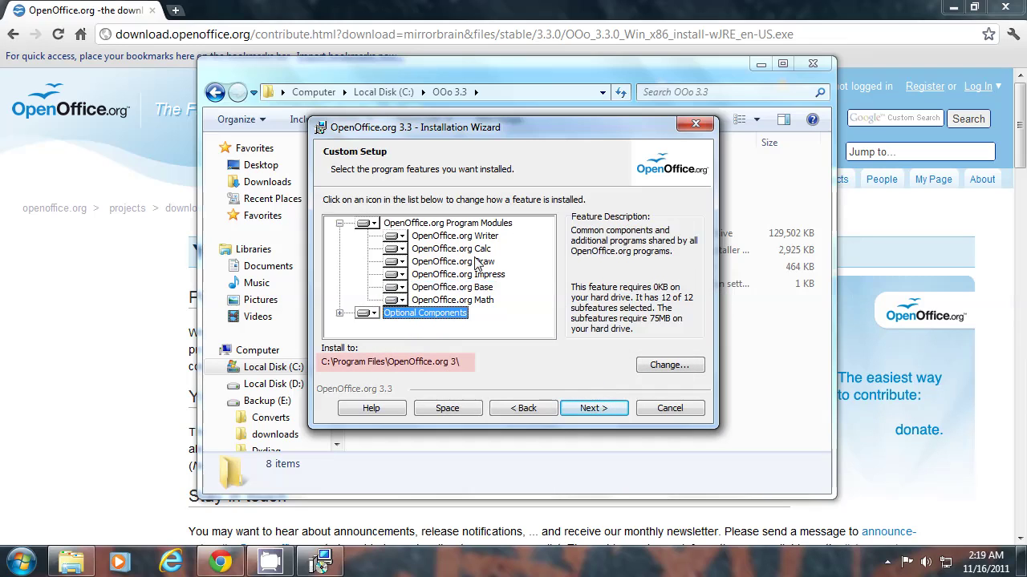
Keep the default install folder C:\Program Files\OpenOffice.org 3\
{"action": "left_click", "coordinate": [672, 370]}
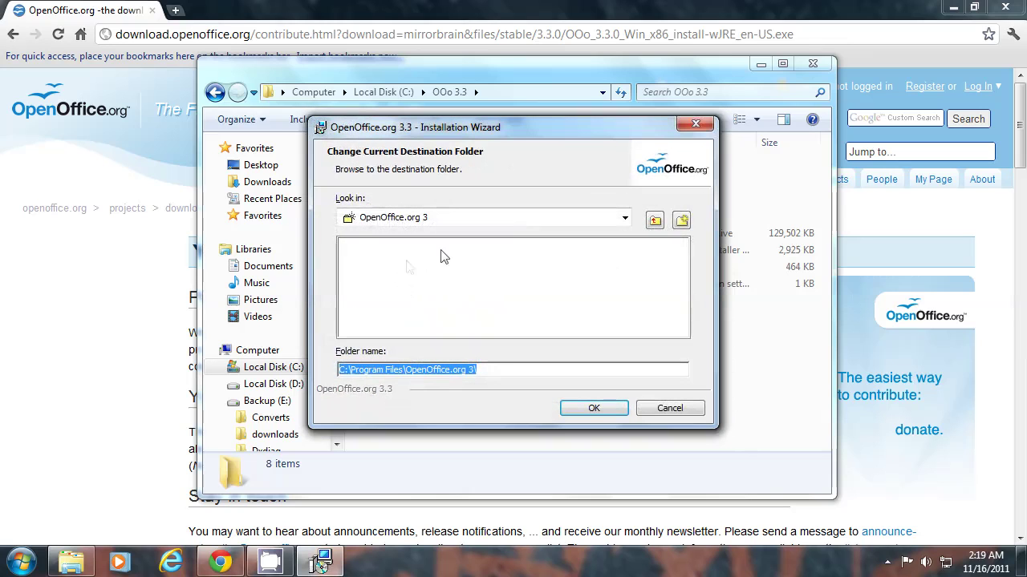
{"action": "left_click", "coordinate": [624, 217]}
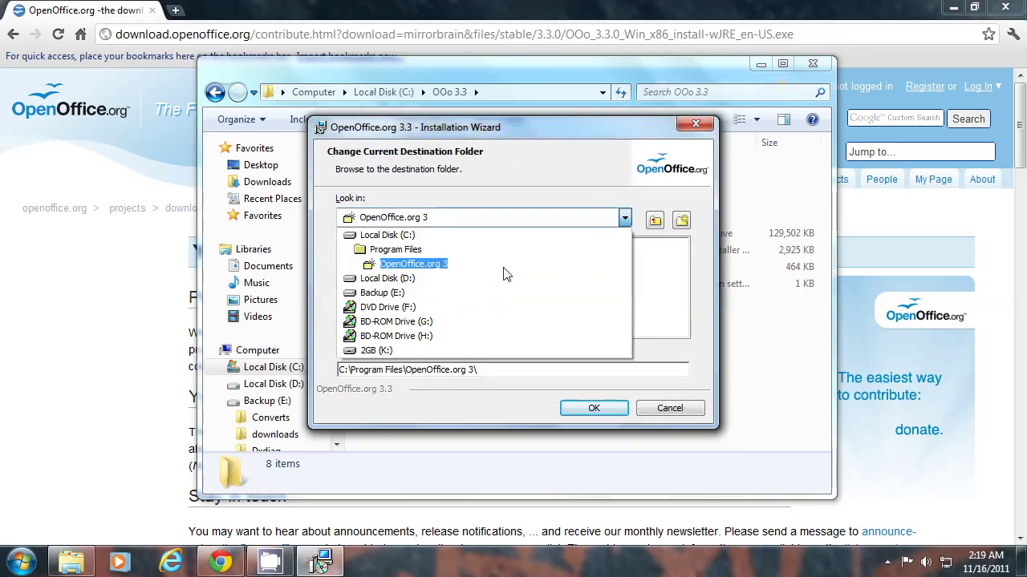
{"action": "left_click", "coordinate": [682, 227]}
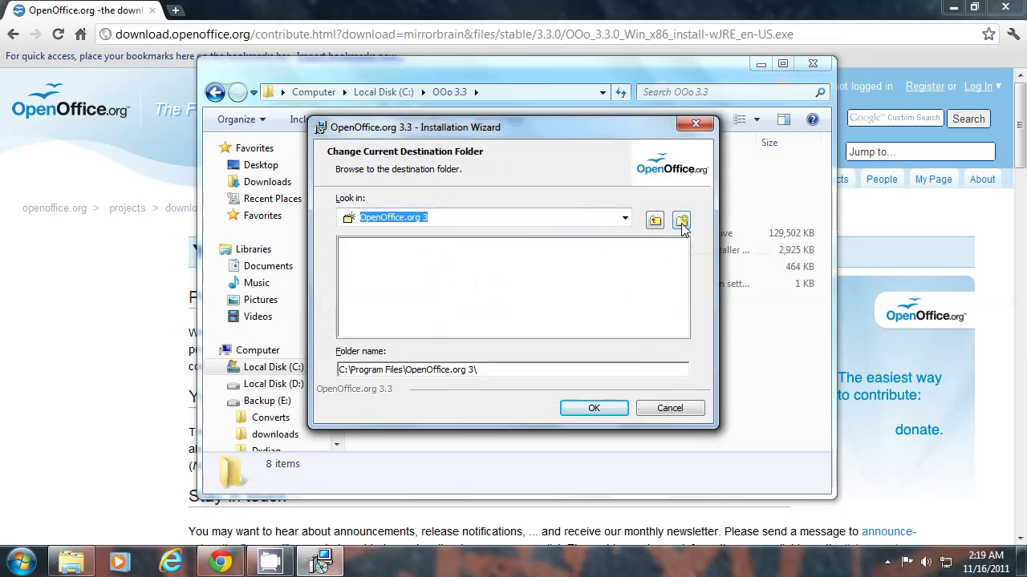
{"action": "left_click", "coordinate": [592, 409]}
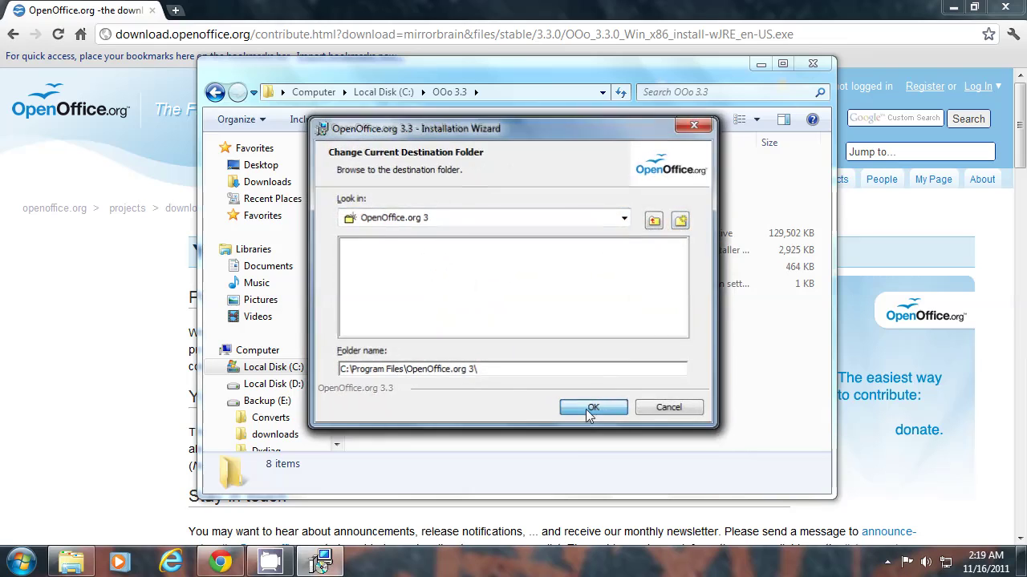
Make OpenOffice.org the default for Microsoft Word Documents, install, and finish the wizard
{"action": "left_click", "coordinate": [568, 413]}
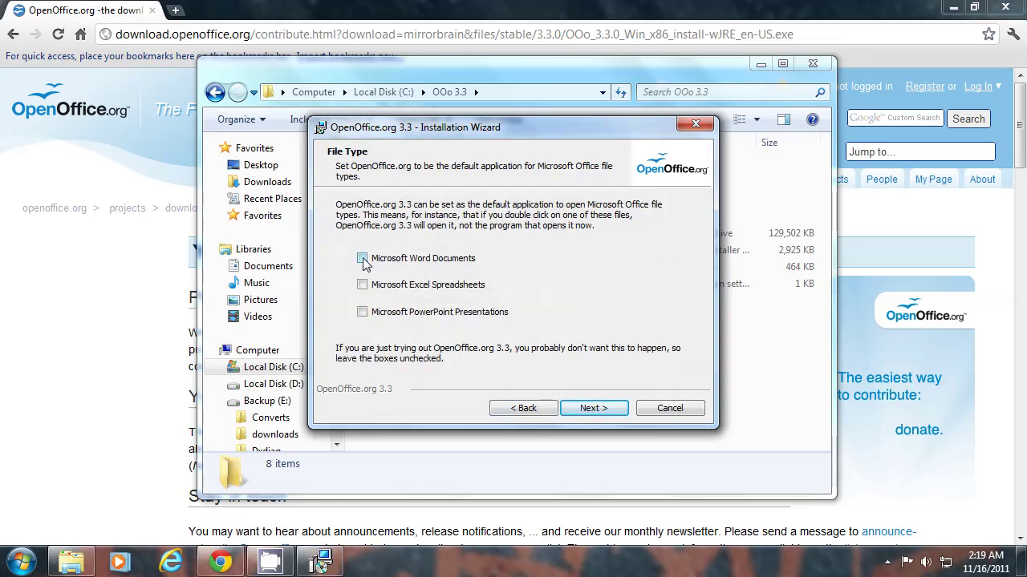
{"action": "left_click", "coordinate": [363, 261]}
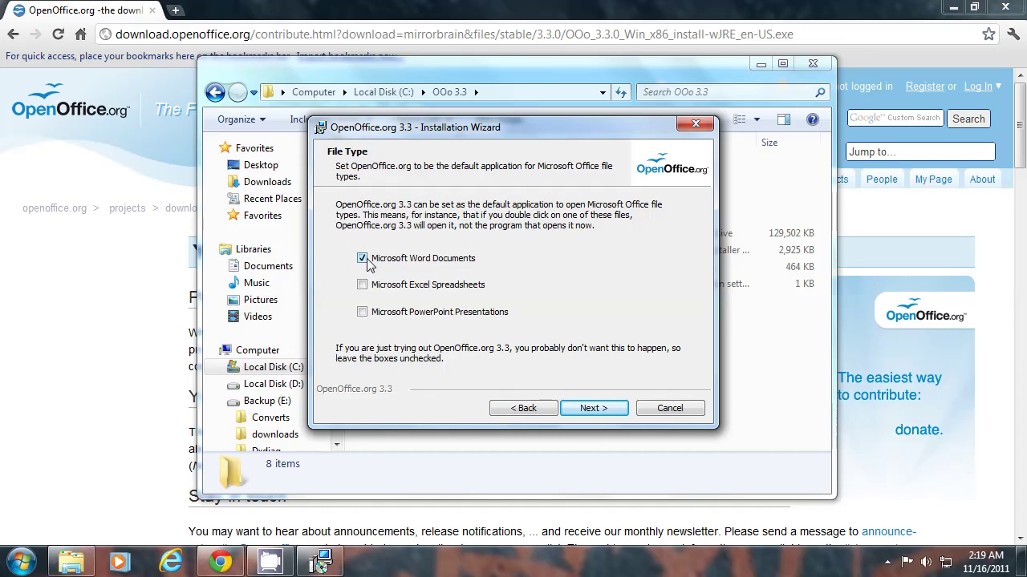
{"action": "left_click", "coordinate": [615, 413]}
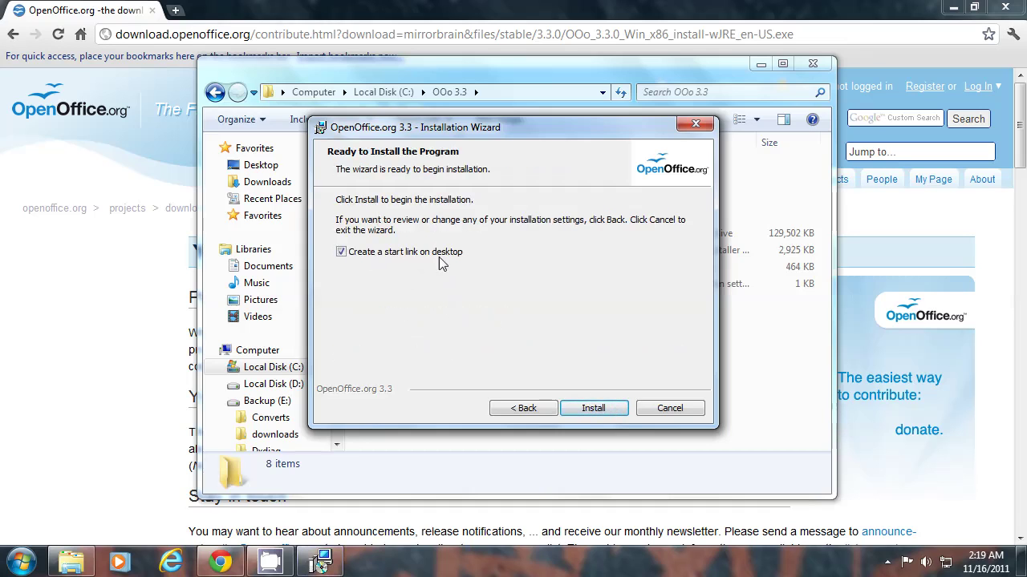
{"action": "left_click", "coordinate": [597, 409]}
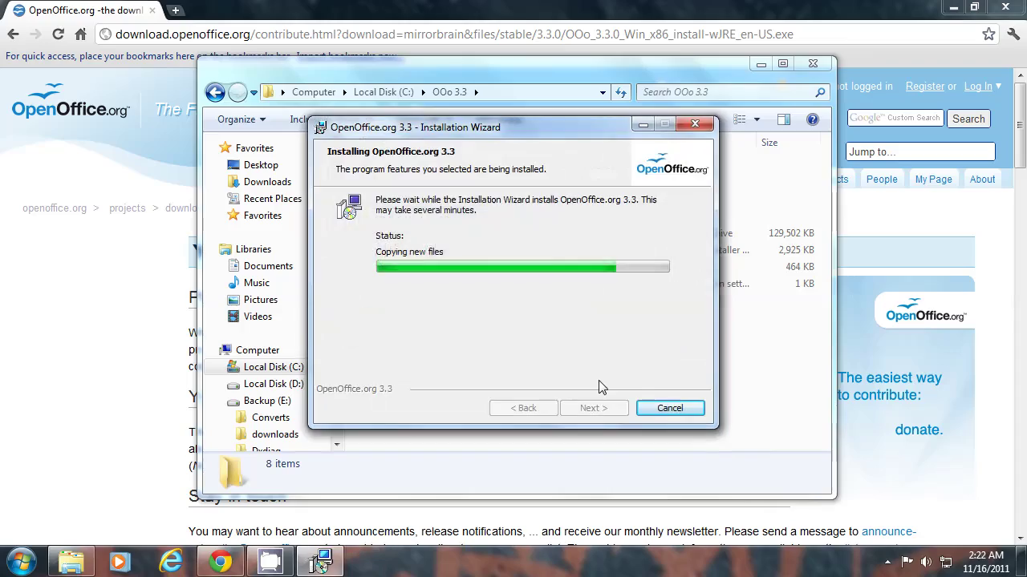
{"action": "left_click", "coordinate": [594, 409]}
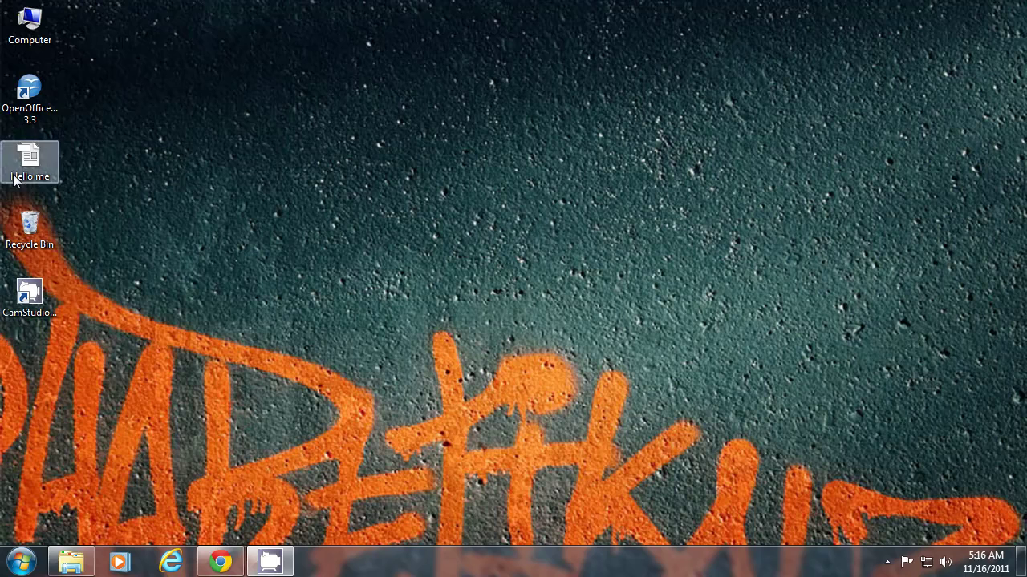
Launch OpenOffice.org 3.3, look at recent files and Templates in the Start Center, then close it
{"action": "double_click", "coordinate": [26, 100]}
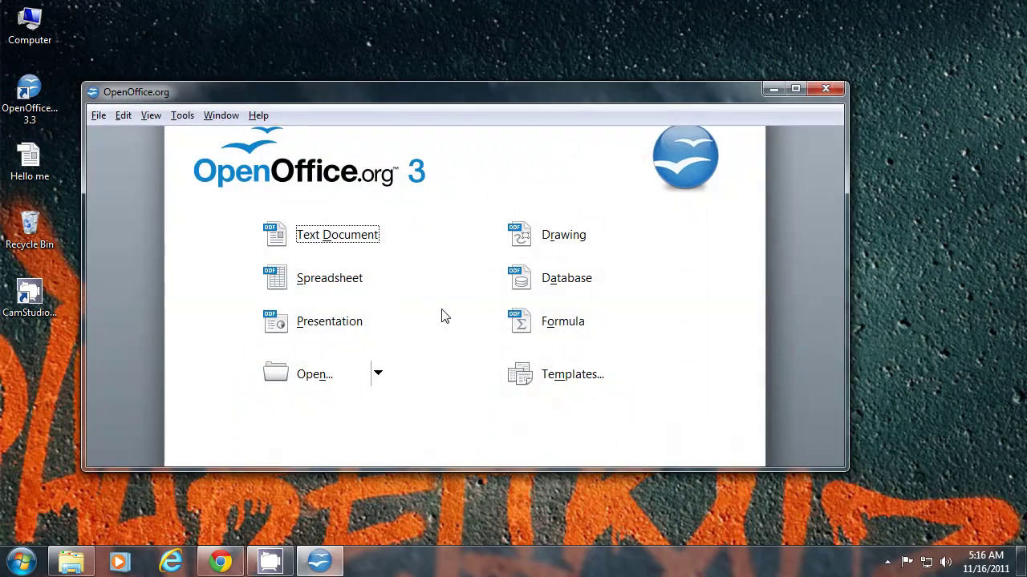
{"action": "left_click", "coordinate": [379, 374]}
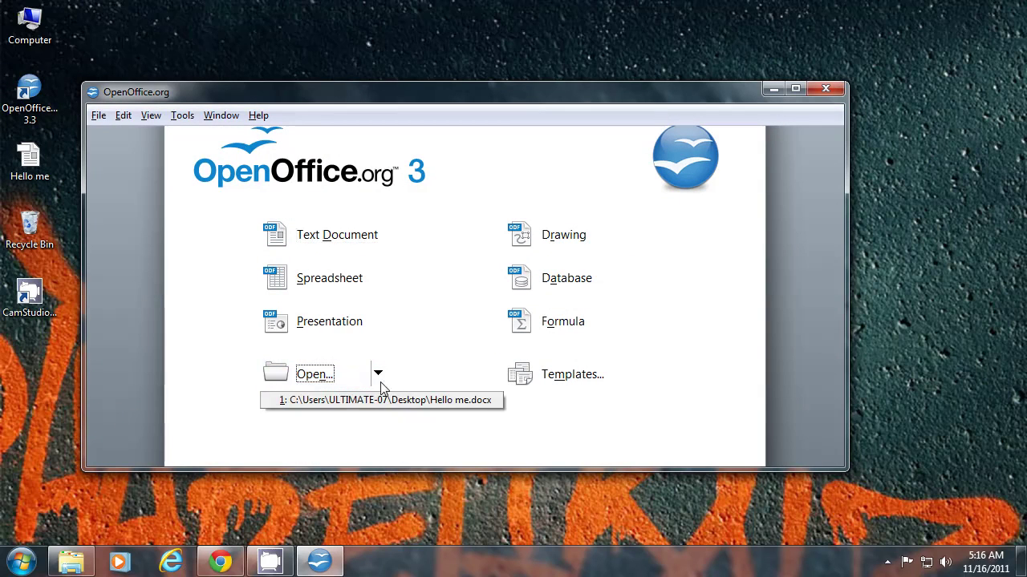
{"action": "left_click", "coordinate": [561, 374]}
{"action": "left_click", "coordinate": [561, 377]}
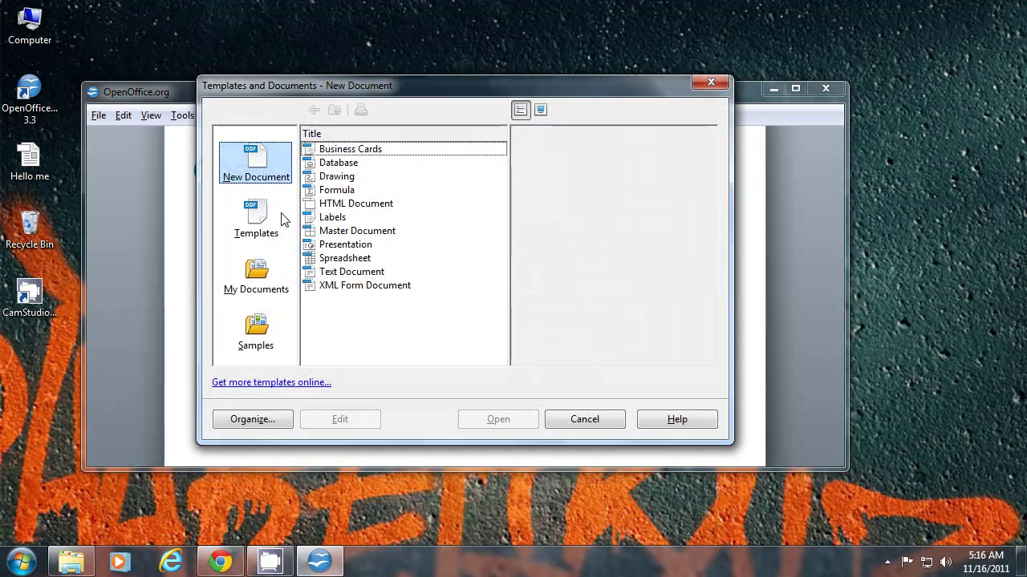
{"action": "left_click", "coordinate": [588, 420]}
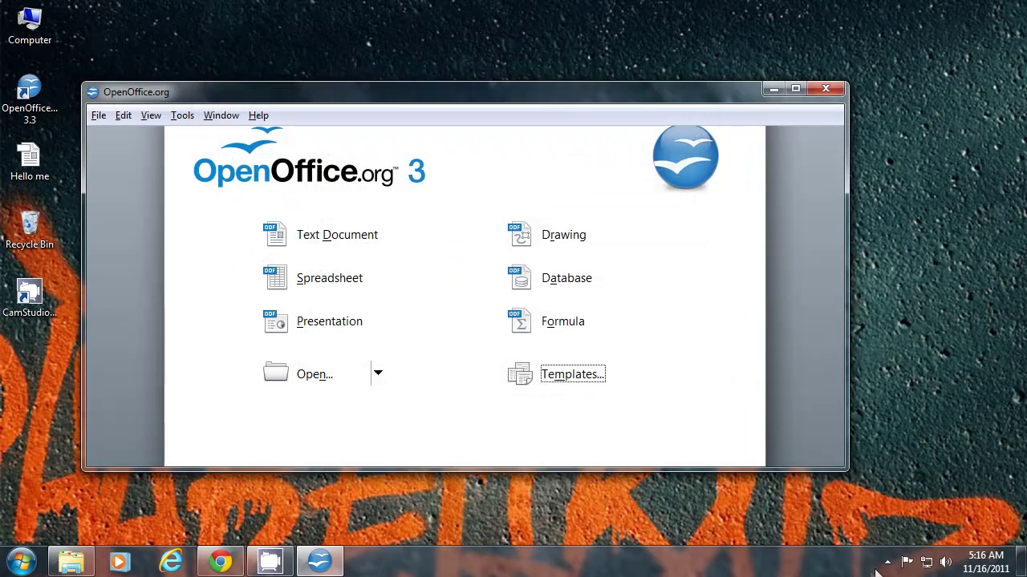
{"action": "left_click", "coordinate": [887, 564]}
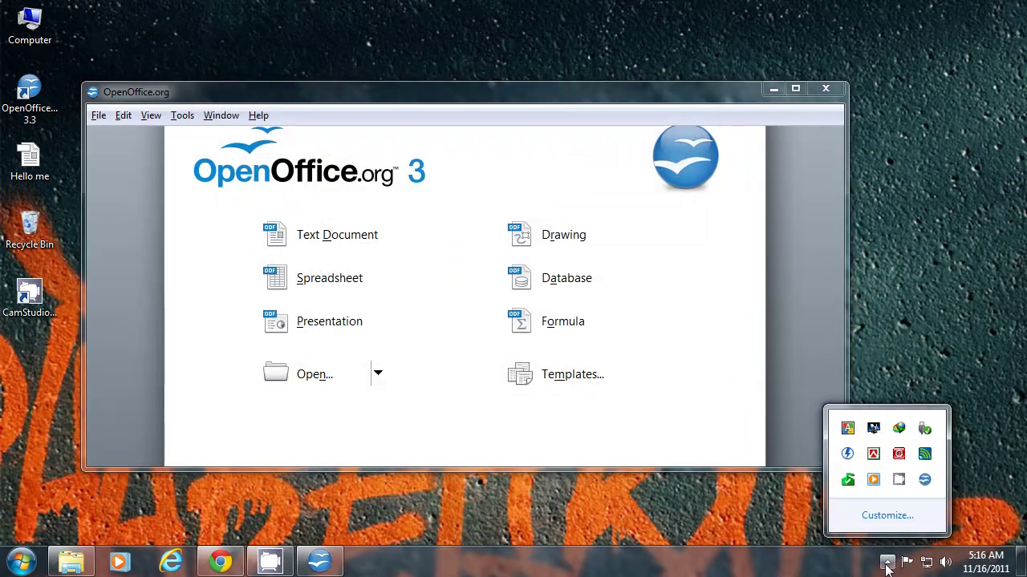
{"action": "double_click", "coordinate": [924, 481]}
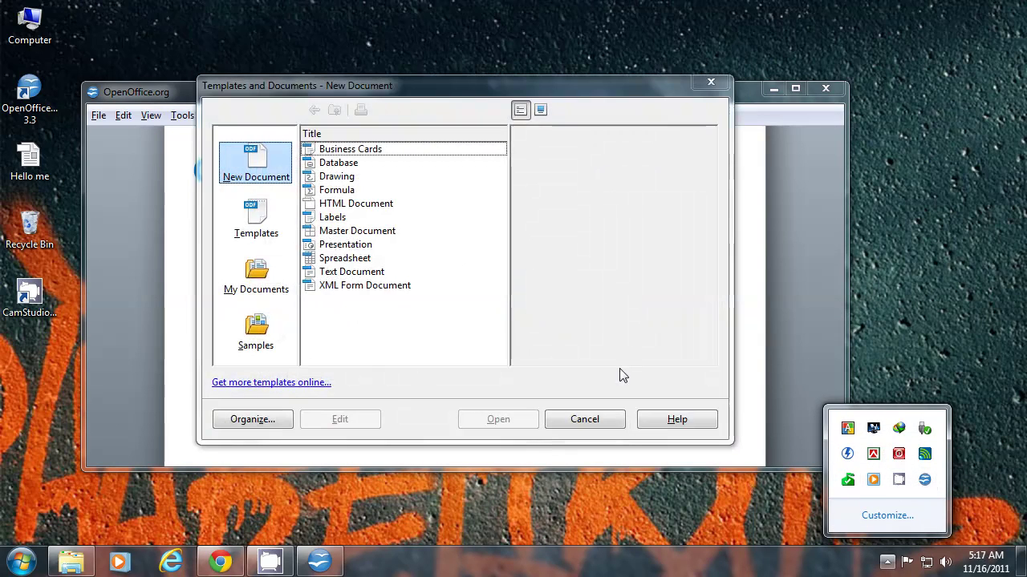
{"action": "left_click", "coordinate": [606, 420]}
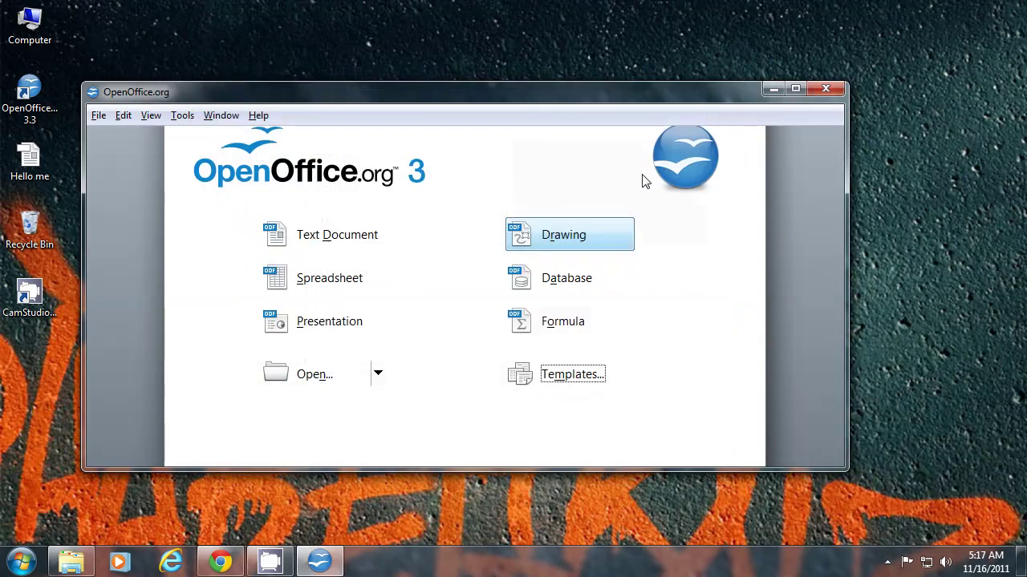
{"action": "left_click", "coordinate": [827, 92]}
Check the OpenOffice.org 3.3 Start menu folder and bring Chrome back to the front
{"action": "left_click", "coordinate": [22, 562]}
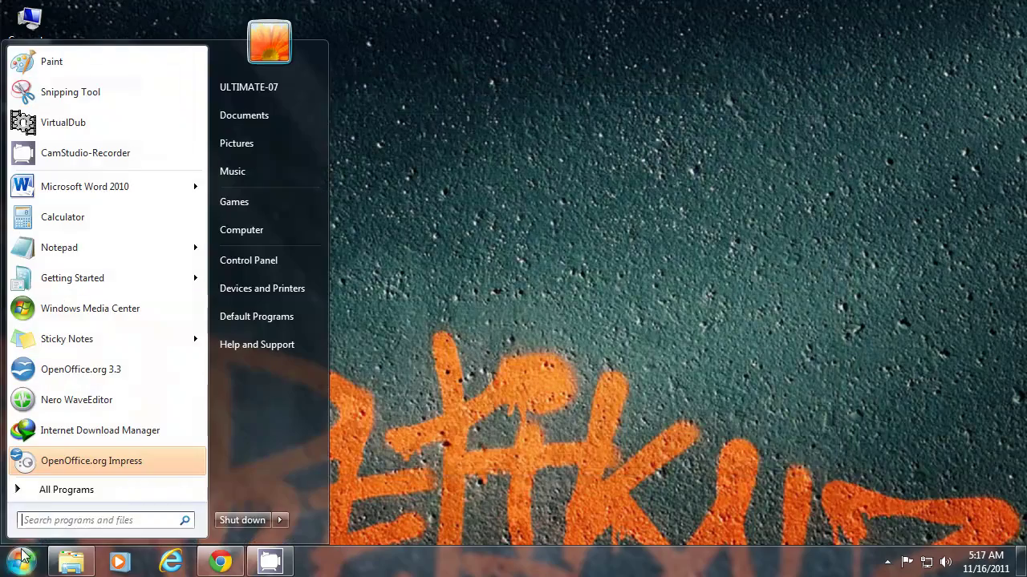
{"action": "left_click", "coordinate": [50, 497]}
{"action": "left_click", "coordinate": [76, 297]}
{"action": "left_click", "coordinate": [226, 563]}
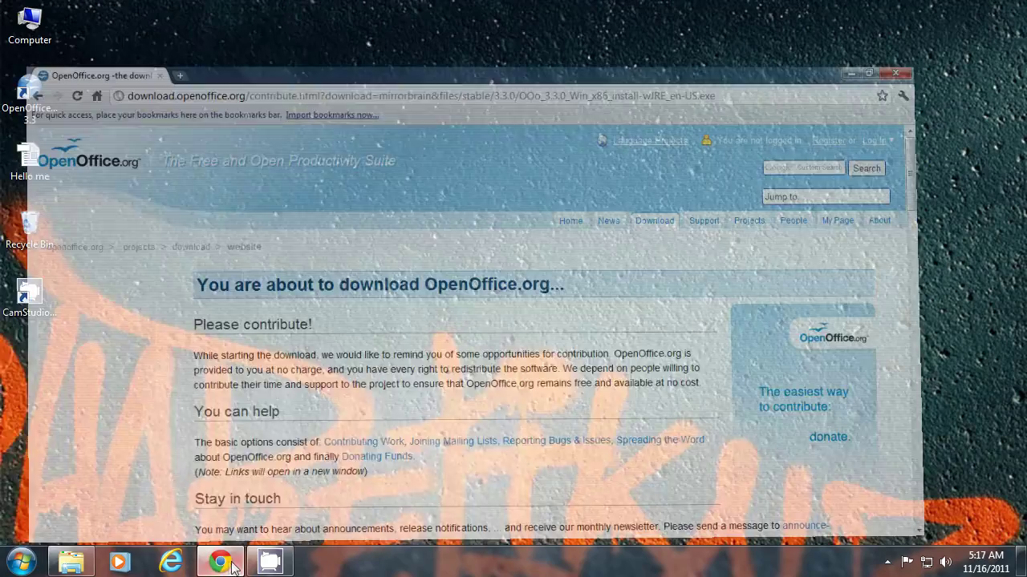
Go to the Support page and follow the Tutorials for OpenOffice.org community link
{"action": "left_click", "coordinate": [777, 179]}
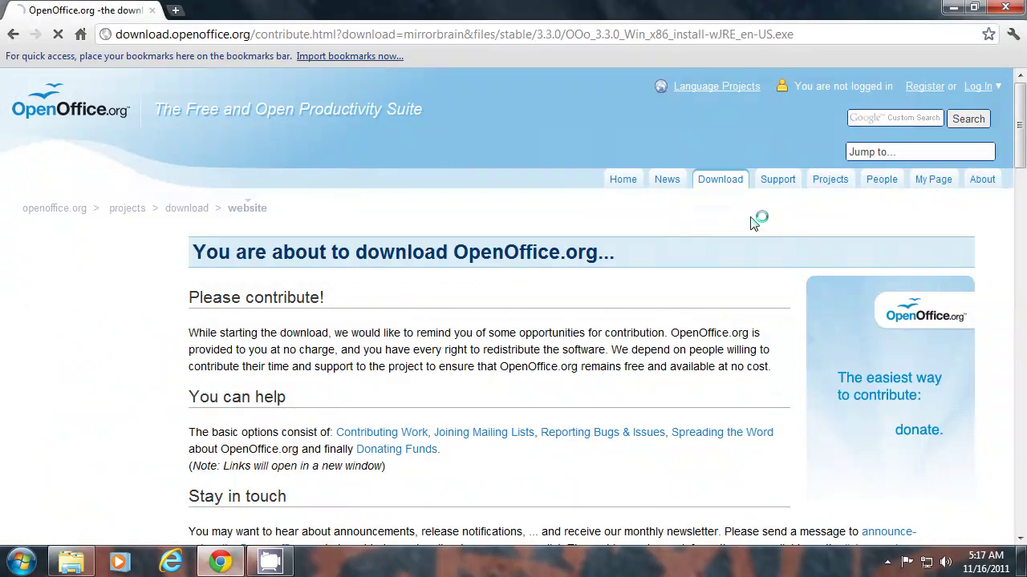
{"action": "scroll", "coordinate": [498, 356], "scroll_direction": "down", "scroll_amount": 5}
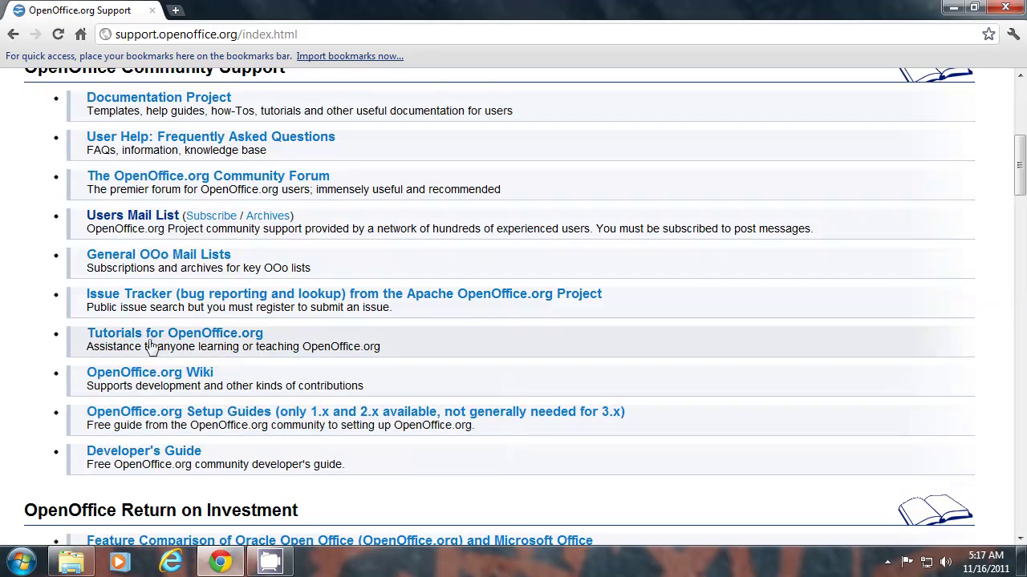
{"action": "left_click", "coordinate": [182, 339]}
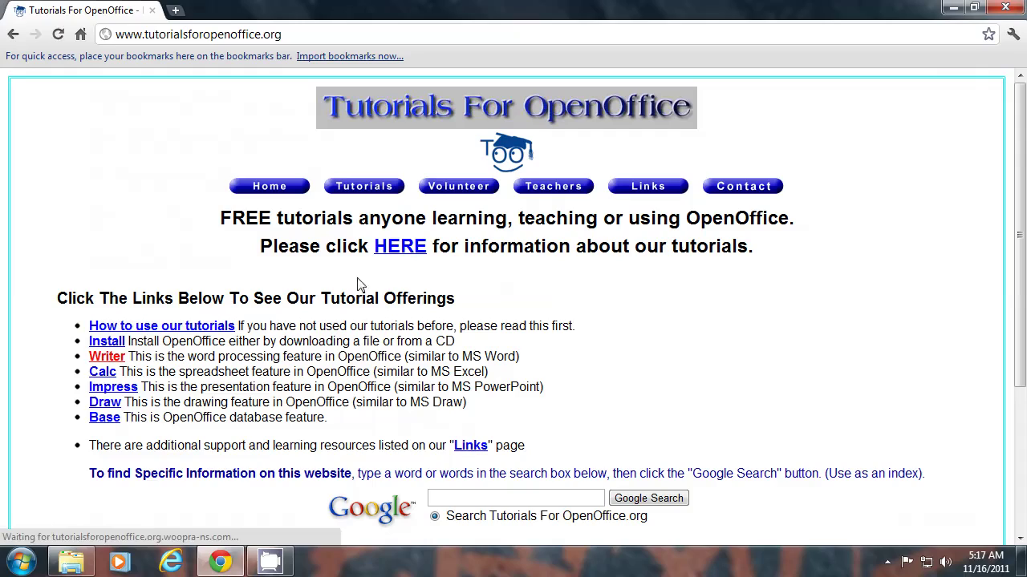